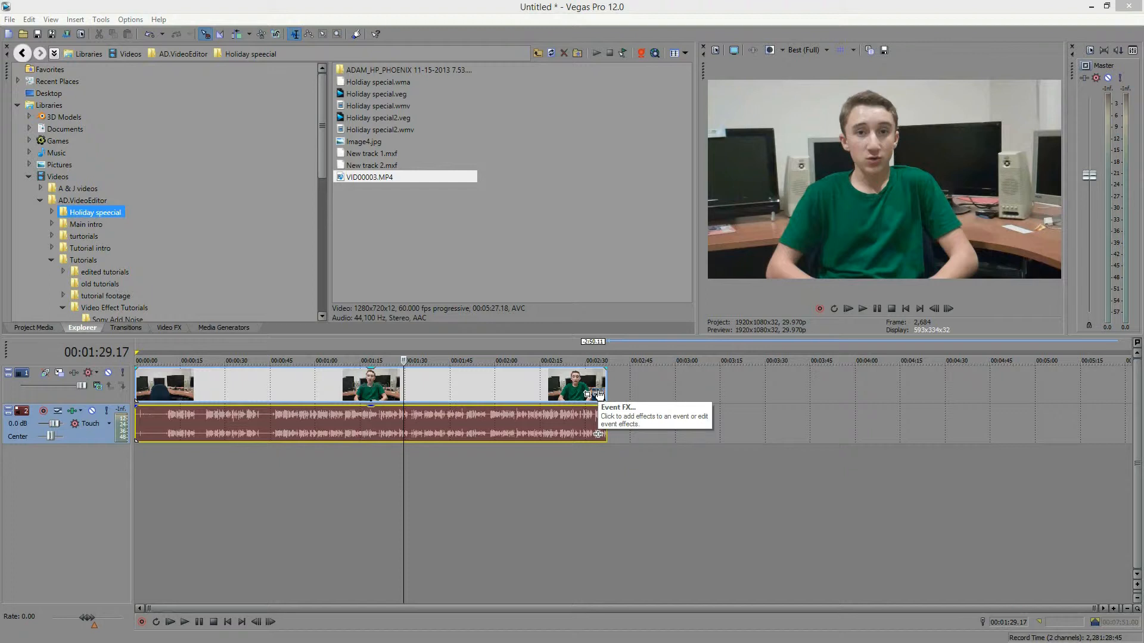
Add the Sony Fill Light effect to the VID00003 video event on the timeline
click(597, 395)
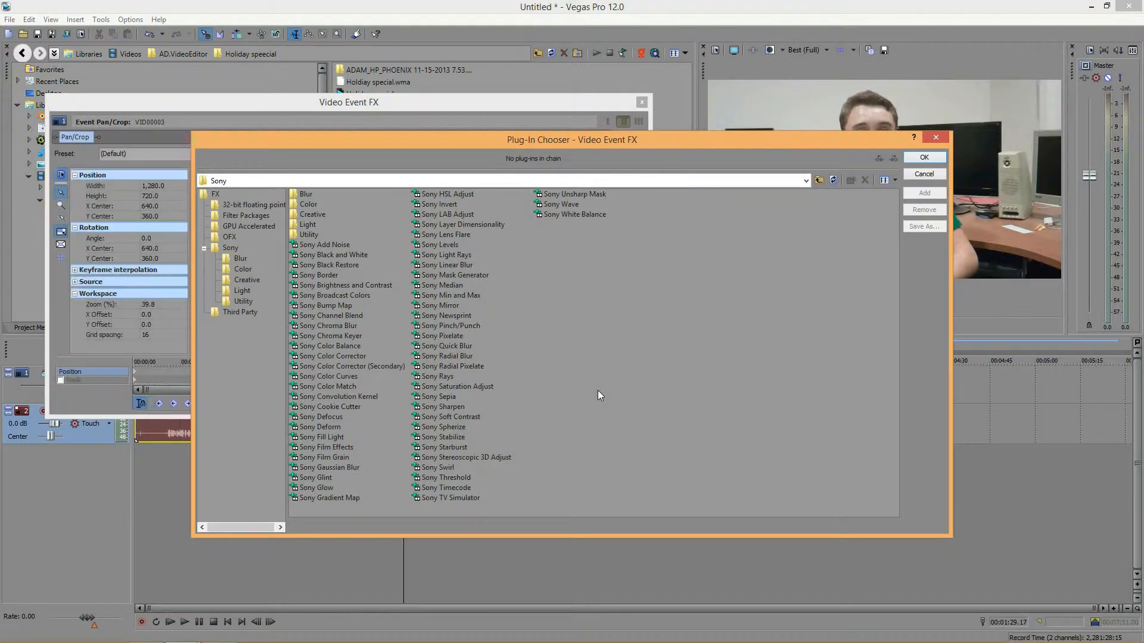
drag(541, 147, 481, 122)
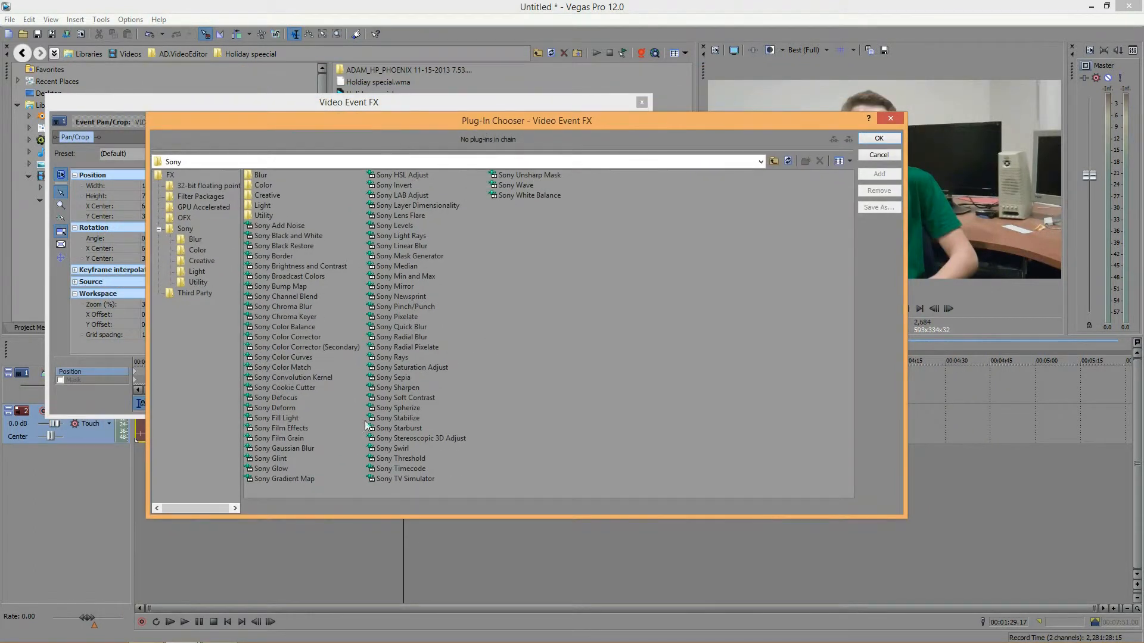
click(290, 478)
click(275, 460)
click(277, 450)
click(281, 440)
click(283, 430)
click(285, 420)
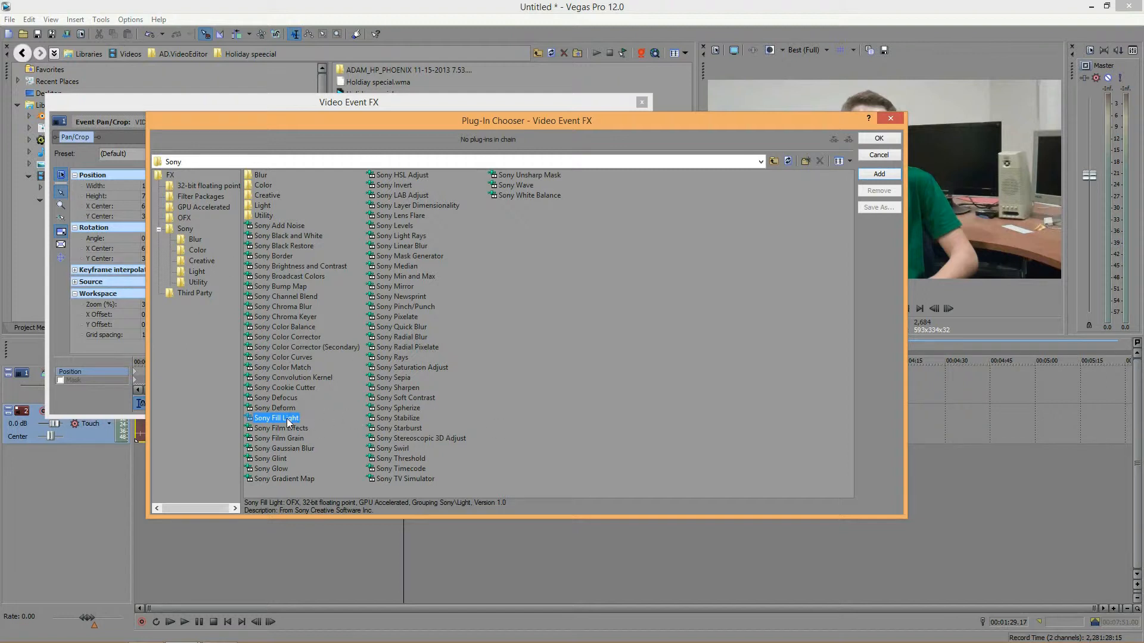
click(884, 174)
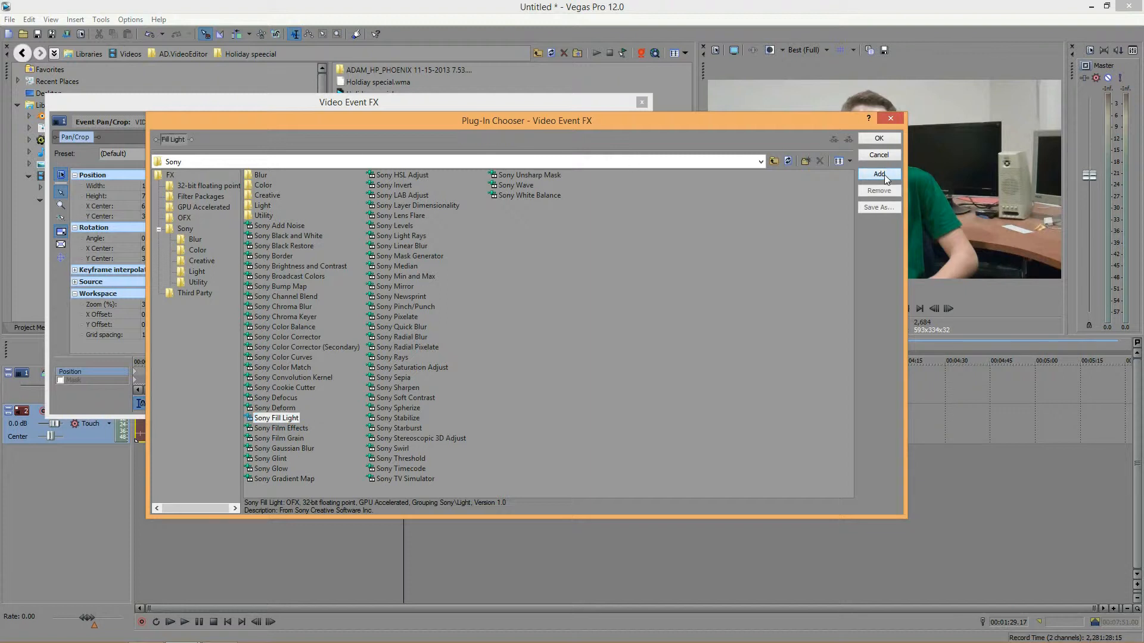
click(880, 139)
drag(508, 100, 518, 128)
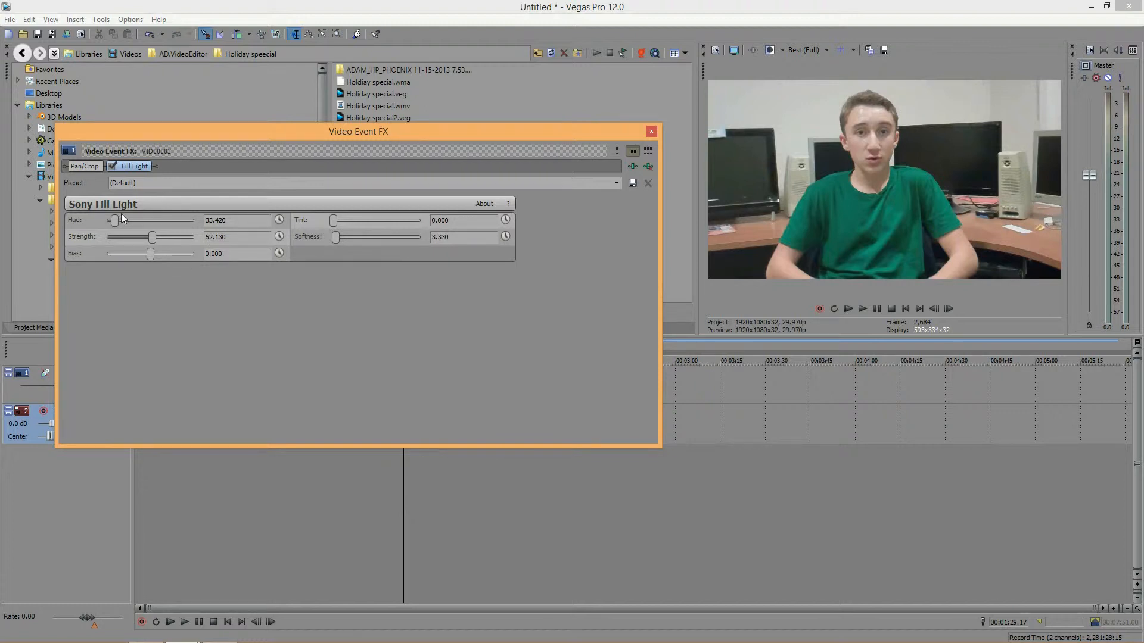
Set the Fill Light hue to about 147, with tint and strength both at 100
drag(114, 221, 148, 219)
drag(333, 220, 416, 195)
drag(430, 205, 425, 160)
mouse_move(149, 220)
mouse_down()
mouse_move(99, 219)
mouse_move(193, 229)
mouse_move(145, 224)
mouse_up()
drag(154, 239, 200, 242)
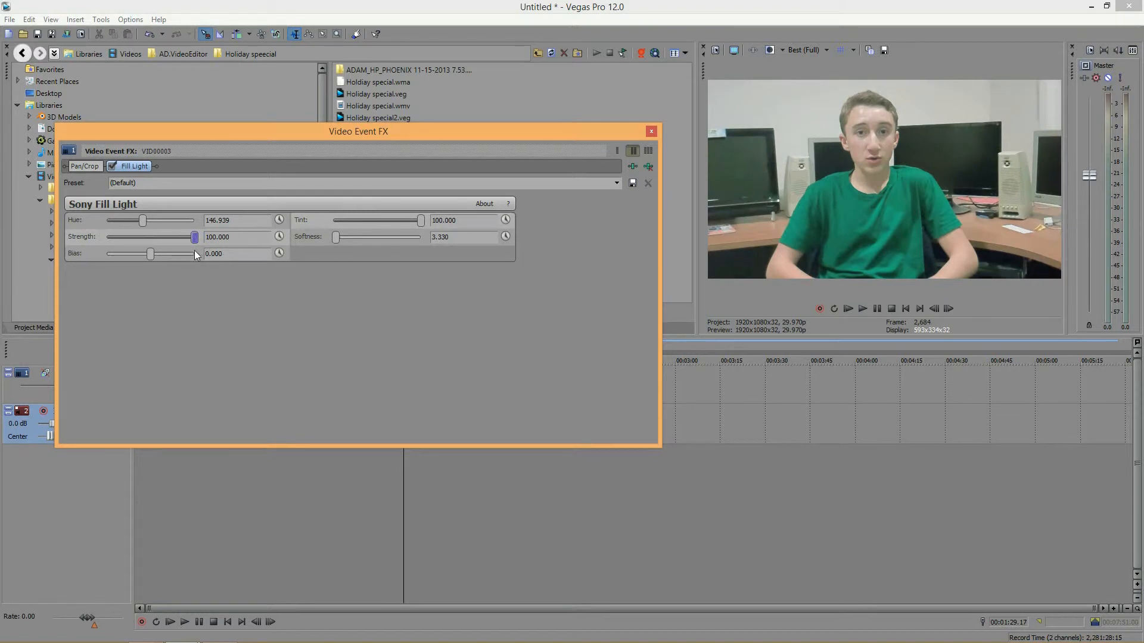
drag(195, 237, 231, 230)
Try a Fill Light hue of 171.429, bias of -100 and tint of 19.728, and restore the (Default) preset
mouse_move(143, 220)
mouse_down()
mouse_move(116, 220)
mouse_move(198, 216)
mouse_move(112, 221)
mouse_move(150, 224)
mouse_up()
drag(150, 252, 77, 249)
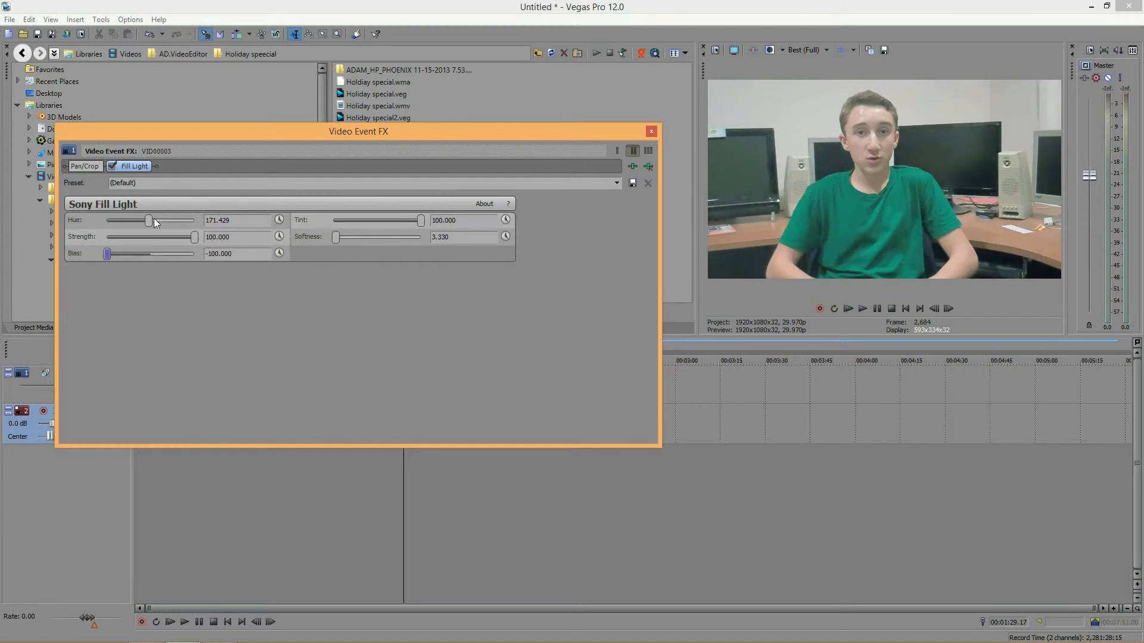
drag(418, 220, 351, 220)
click(370, 185)
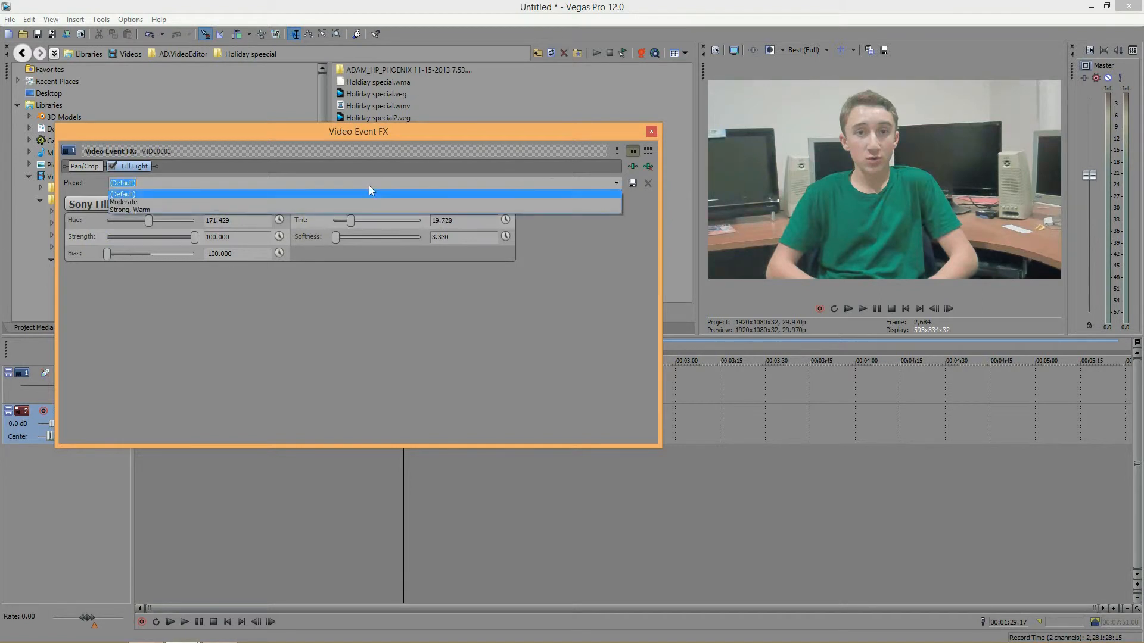
click(217, 193)
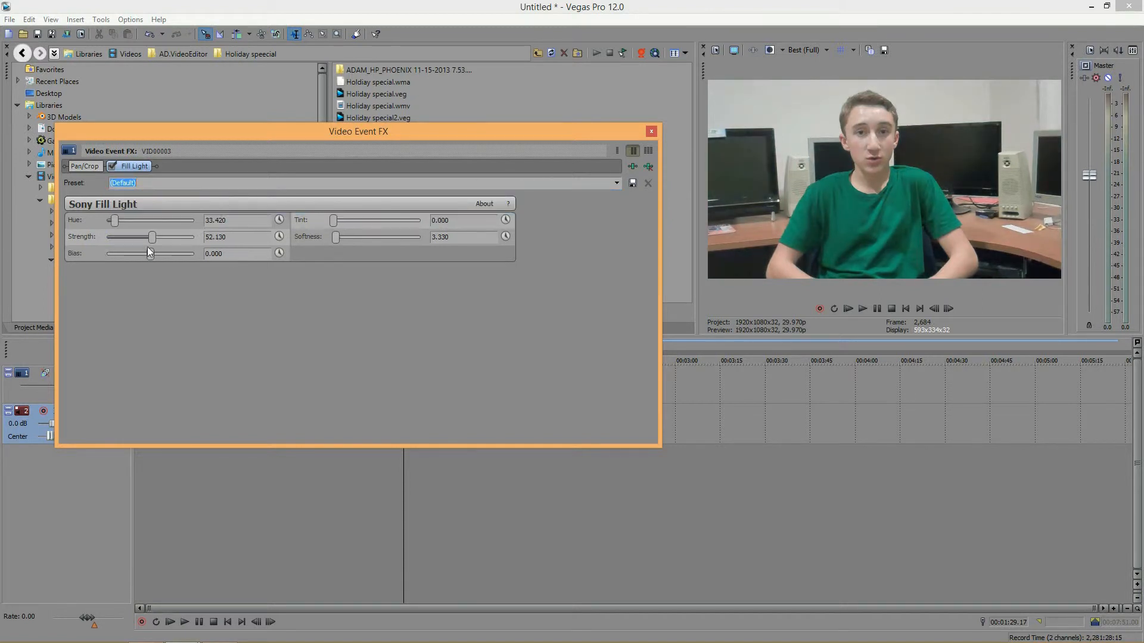
Try the Fill Light bias at its minimum and return it to 0
drag(152, 256, 81, 248)
drag(107, 254, 150, 254)
mouse_move(150, 254)
mouse_down()
mouse_move(203, 255)
mouse_move(6, 251)
mouse_move(281, 255)
mouse_move(28, 272)
mouse_move(225, 264)
mouse_move(8, 284)
mouse_move(266, 280)
mouse_move(152, 280)
mouse_move(150, 254)
mouse_up()
Set the Fill Light softness to 0, tint and strength to 100, and hue to 217.959
mouse_move(335, 238)
mouse_down()
mouse_move(351, 238)
mouse_move(326, 237)
mouse_up()
drag(337, 239, 308, 237)
drag(334, 221, 422, 221)
drag(157, 236, 227, 245)
drag(113, 220, 177, 220)
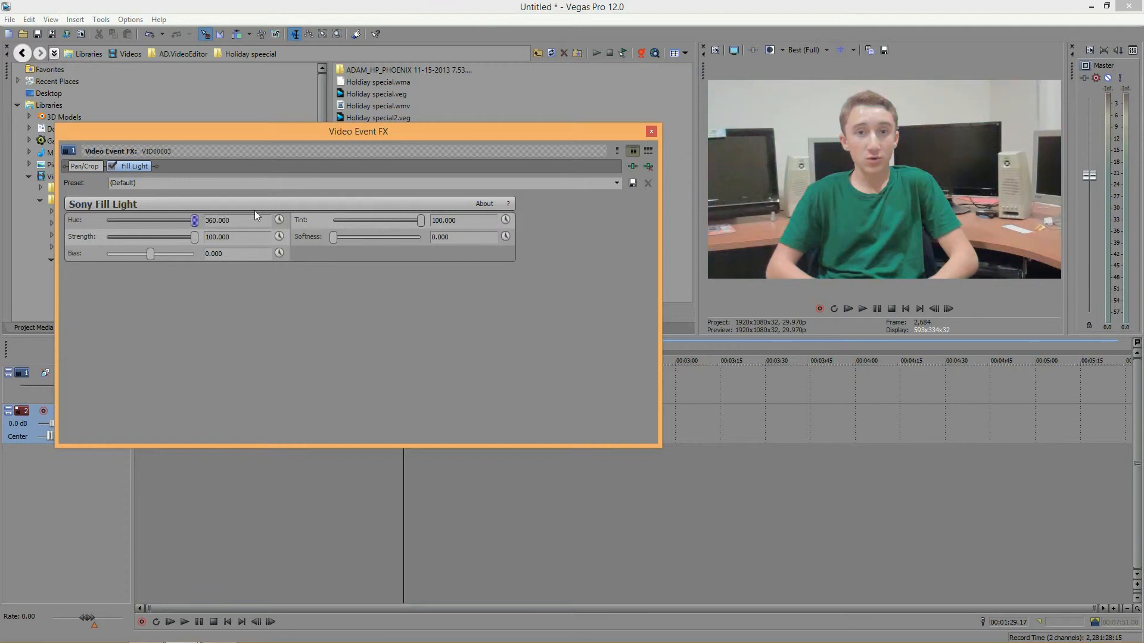
drag(168, 215, 160, 221)
Compare the preview with Fill Light softness at 100 and at 0, switching between both extremes twice
drag(333, 236, 407, 236)
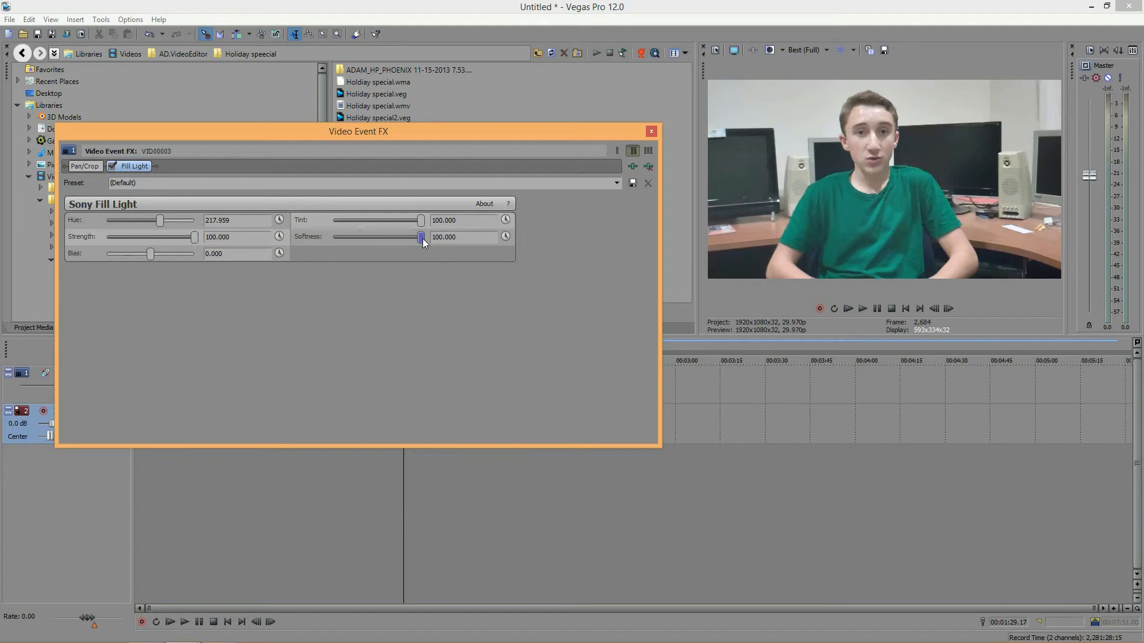
drag(423, 238, 291, 241)
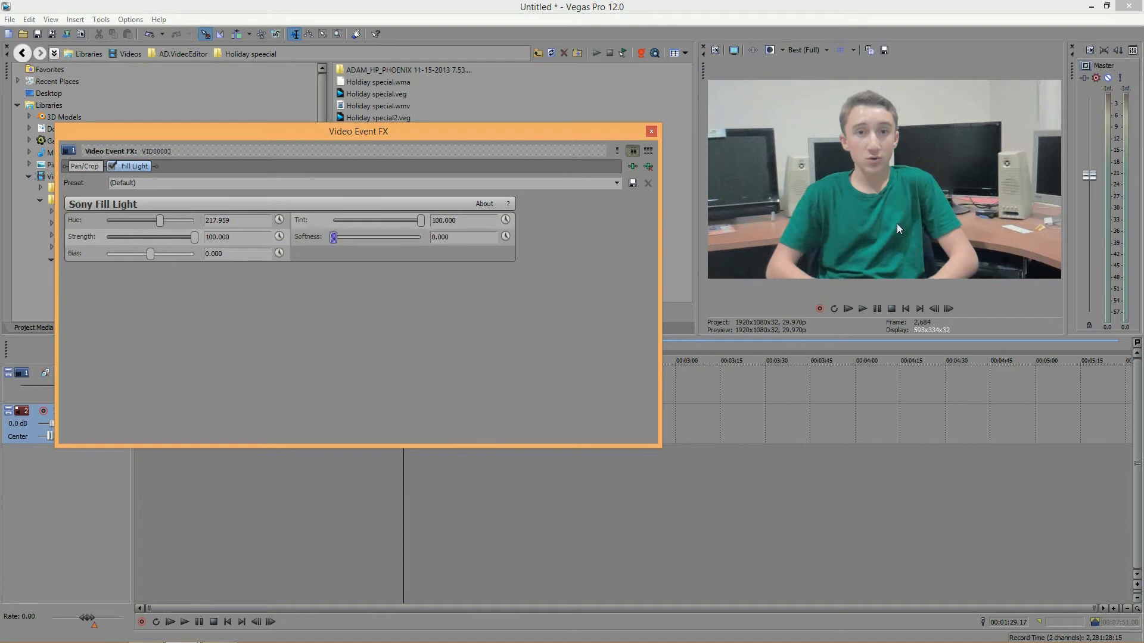
drag(334, 241, 424, 236)
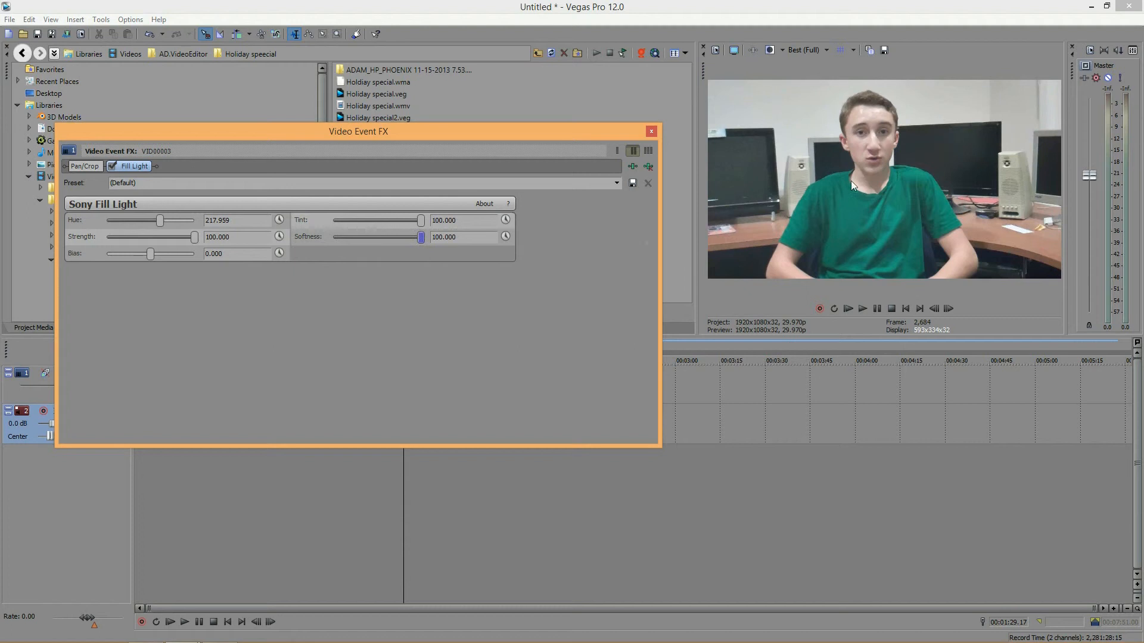
drag(422, 237, 321, 234)
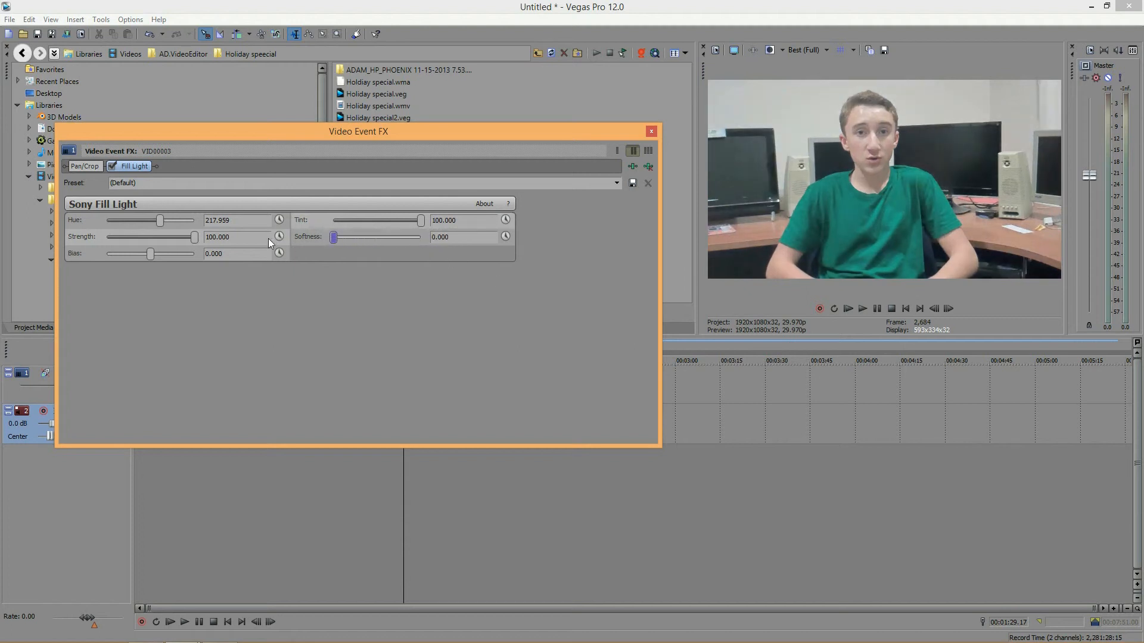
Set the Fill Light softness to 100 and make the effect window slightly taller
drag(333, 237, 399, 238)
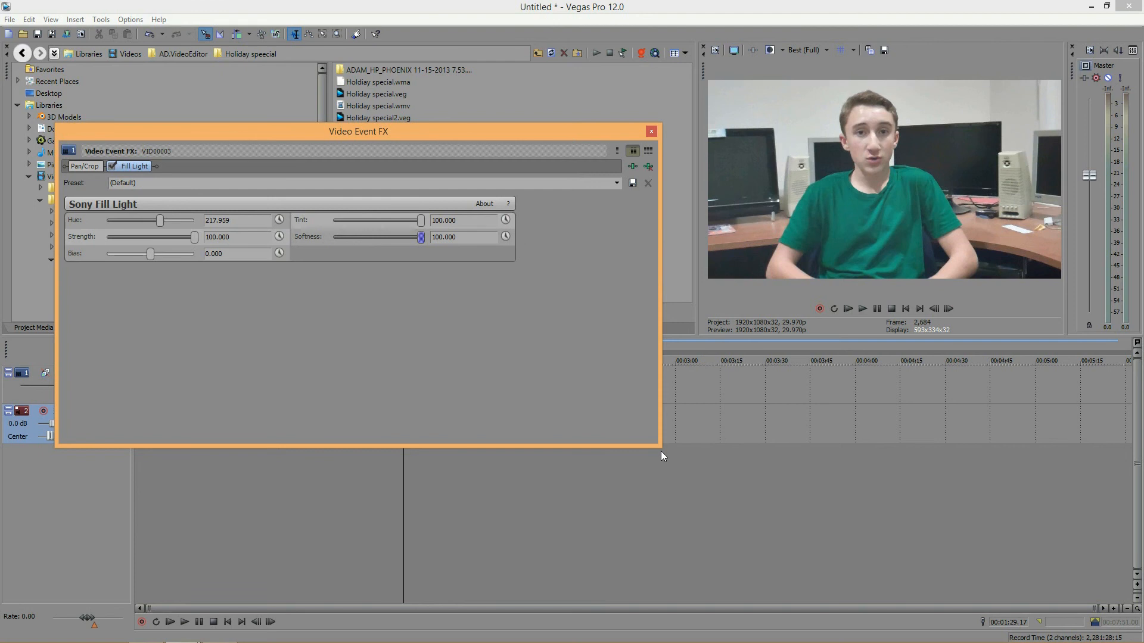
drag(658, 442, 655, 470)
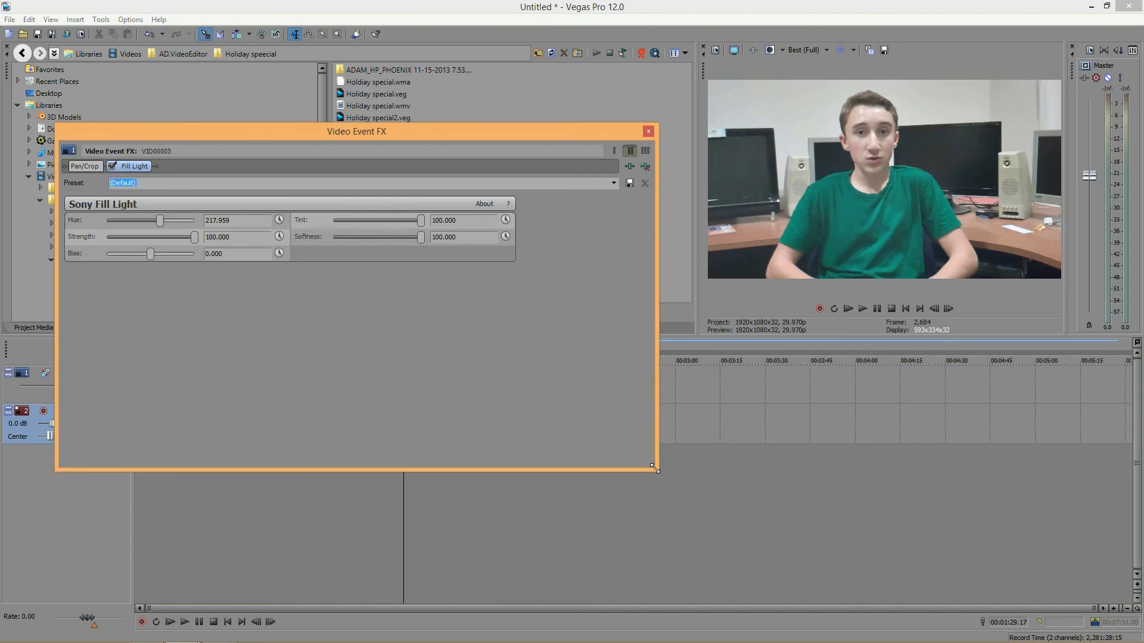